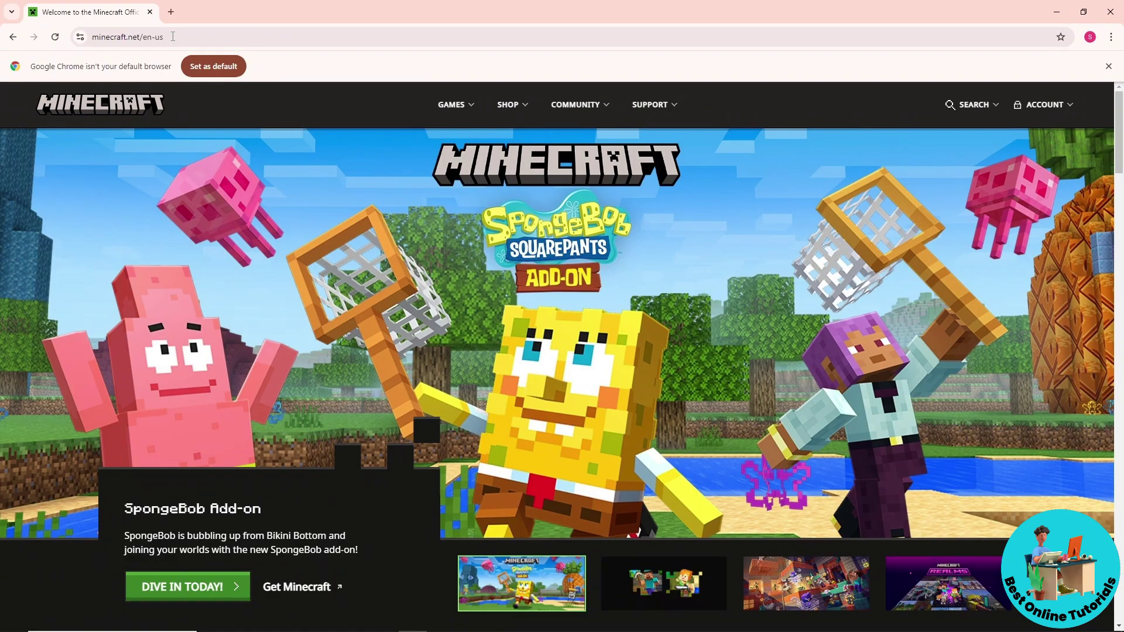
Step: From Minecraft.net's ACCOUNT menu reach Profile, then My Account to land on the Microsoft account page
{"action": "left_click", "coordinate": [1052, 107]}
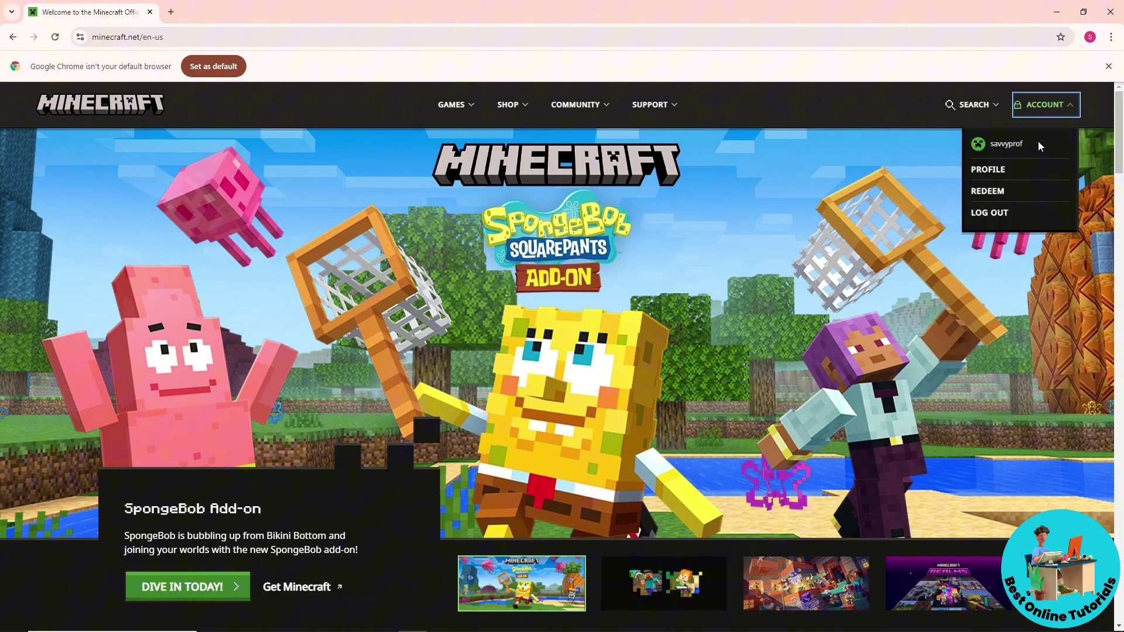
{"action": "left_click", "coordinate": [996, 175]}
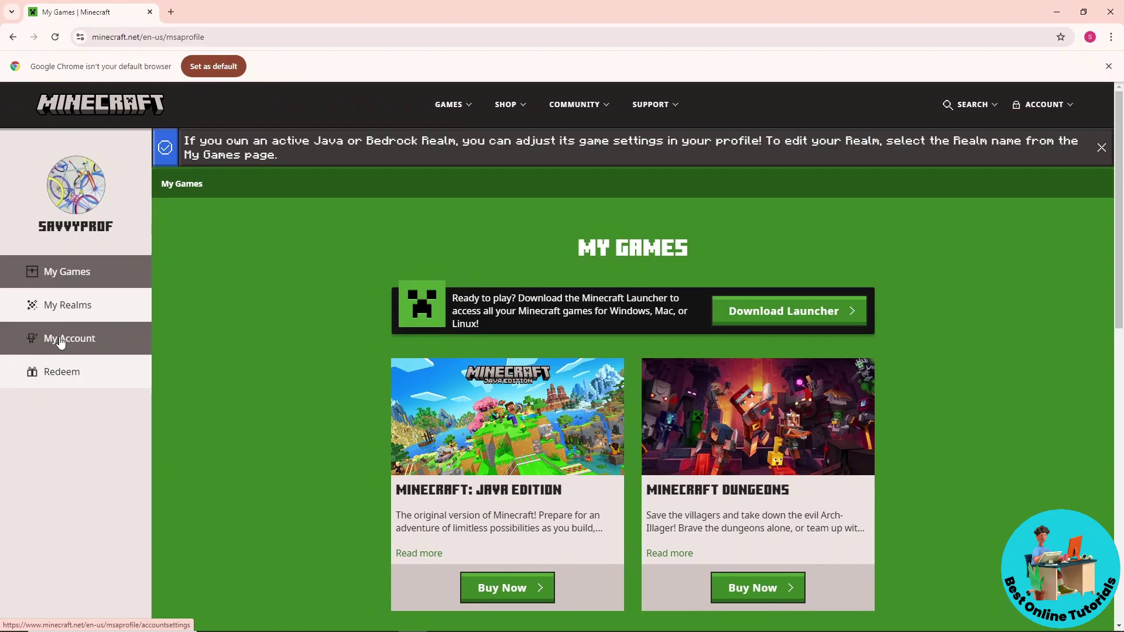
{"action": "left_click", "coordinate": [61, 343]}
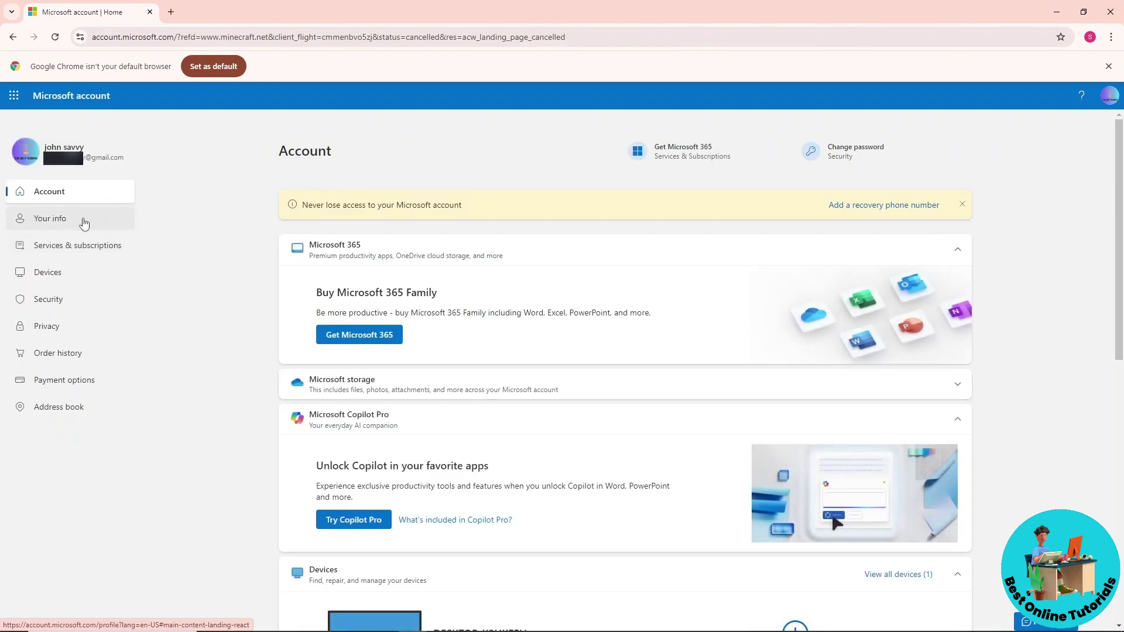
Step: Go to Your info and edit account info to reach the sign-in aliases page
{"action": "left_click", "coordinate": [84, 223]}
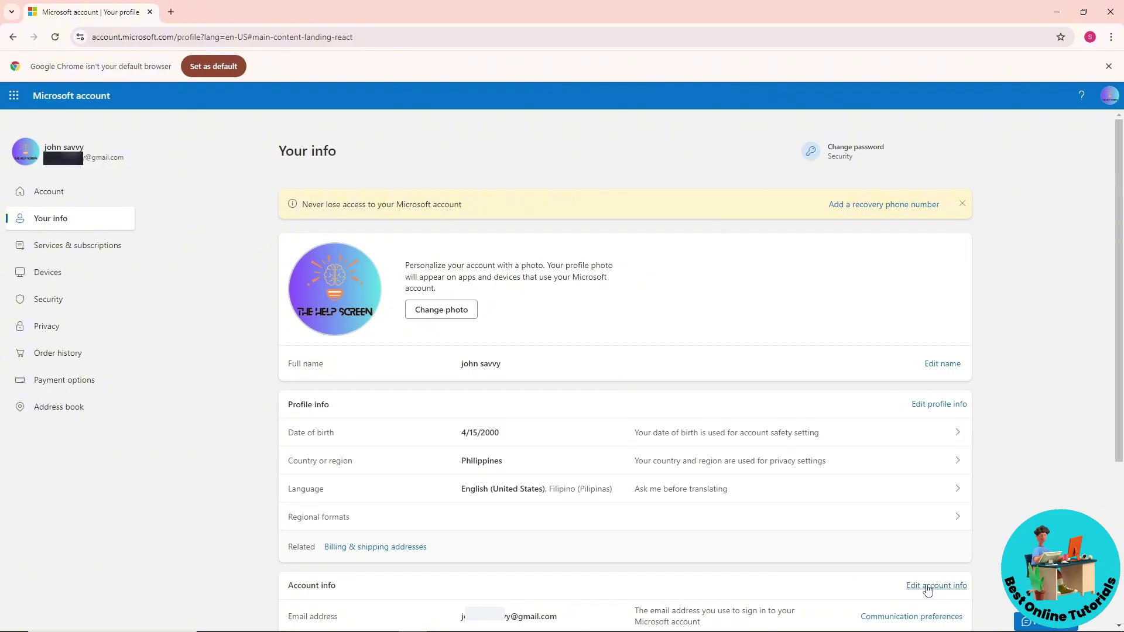
{"action": "left_click", "coordinate": [923, 588]}
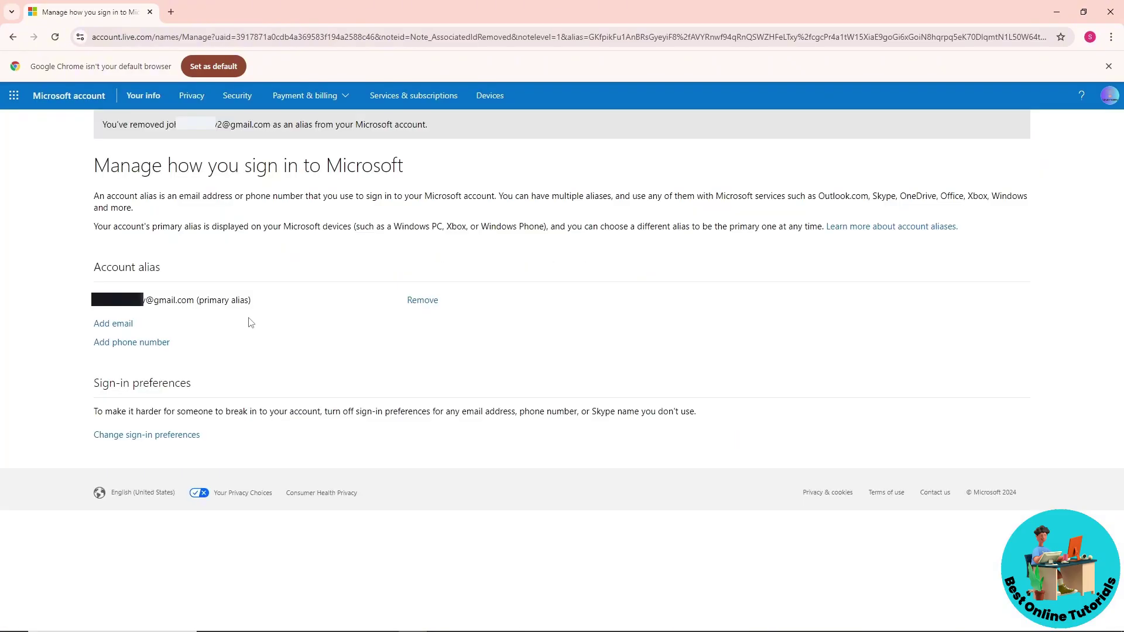
Step: Start a new alias as an existing email address and paste in the Gmail address
{"action": "left_click", "coordinate": [115, 325]}
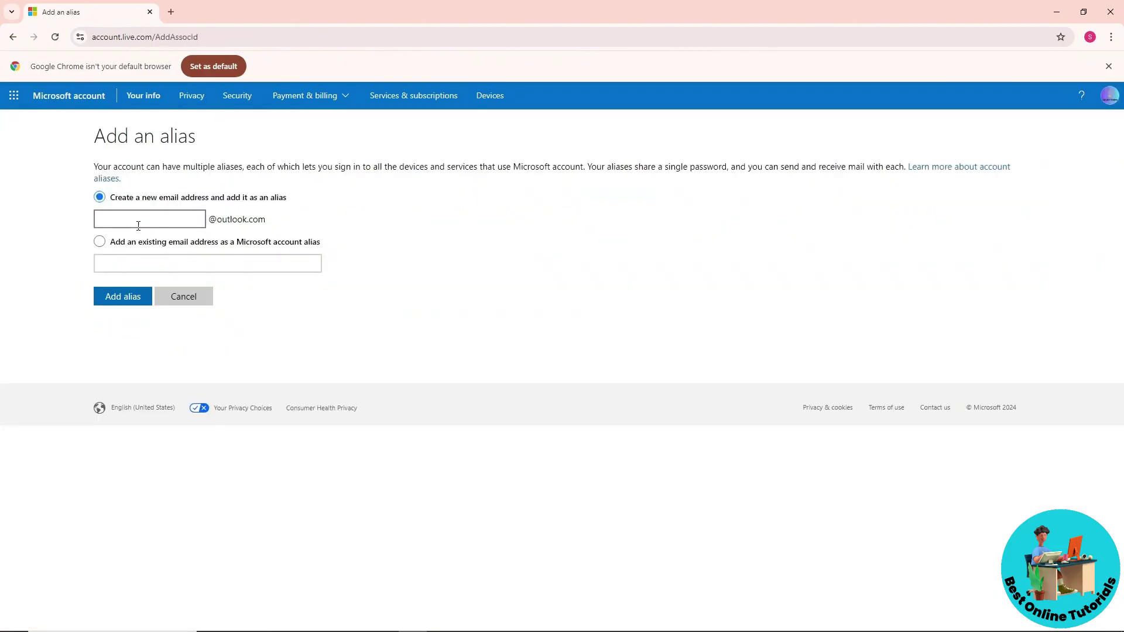
{"action": "left_click", "coordinate": [100, 244]}
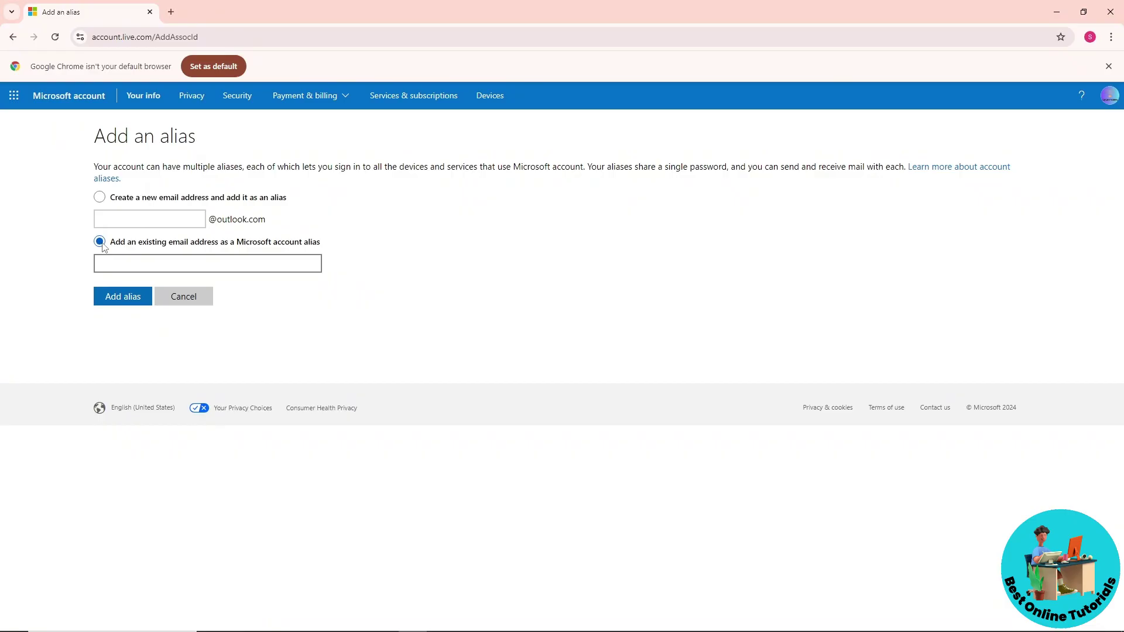
{"action": "left_click", "coordinate": [115, 266]}
{"action": "key", "text": "ctrl+v"}
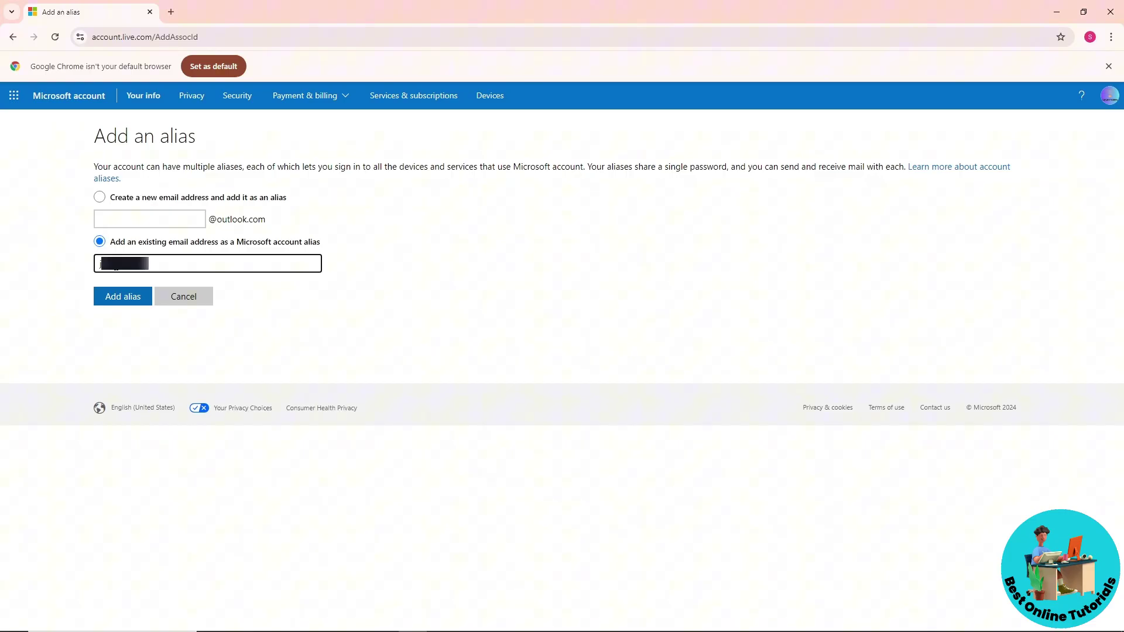
{"action": "type", "text": "@gmail.com"}
Step: Add the Gmail alias and send the verification email to it
{"action": "left_click", "coordinate": [124, 298]}
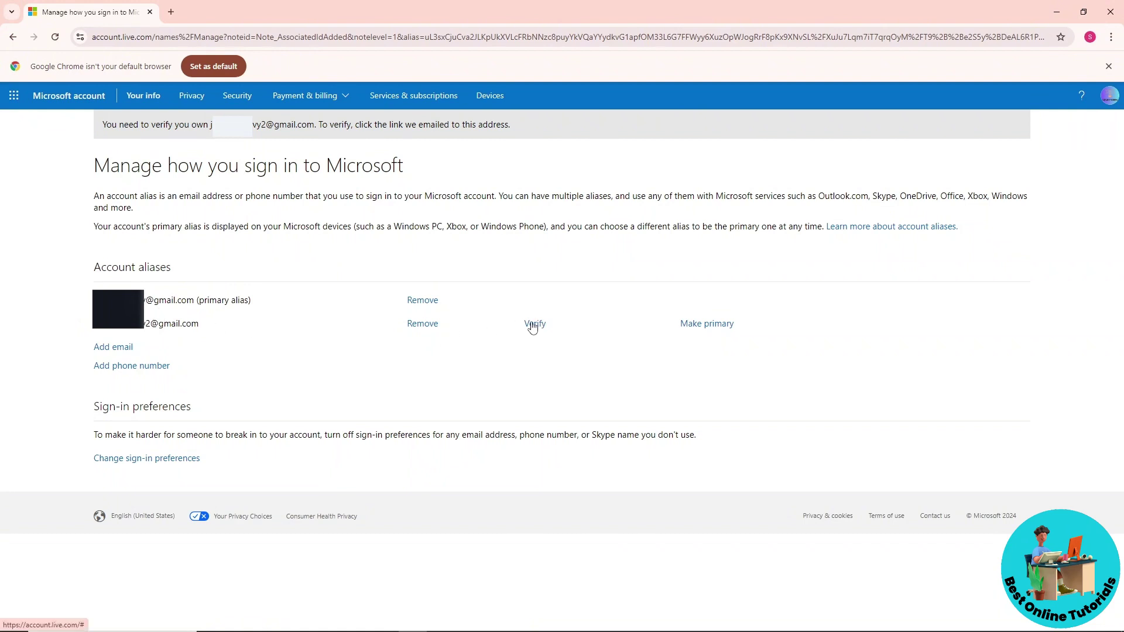
{"action": "left_click", "coordinate": [534, 324]}
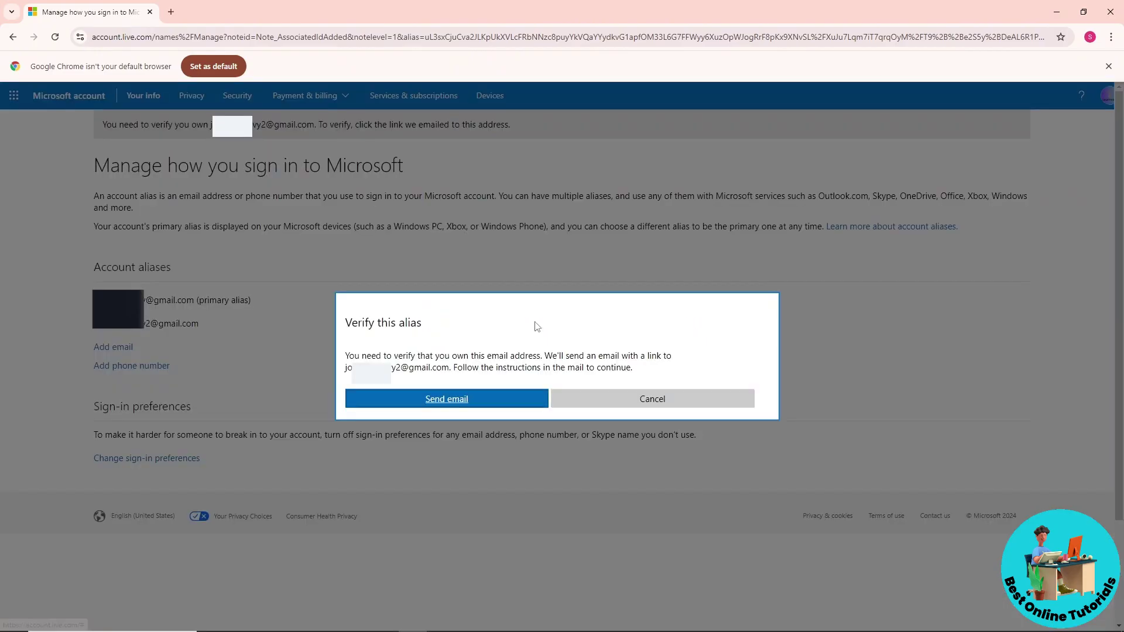
{"action": "left_click", "coordinate": [445, 397]}
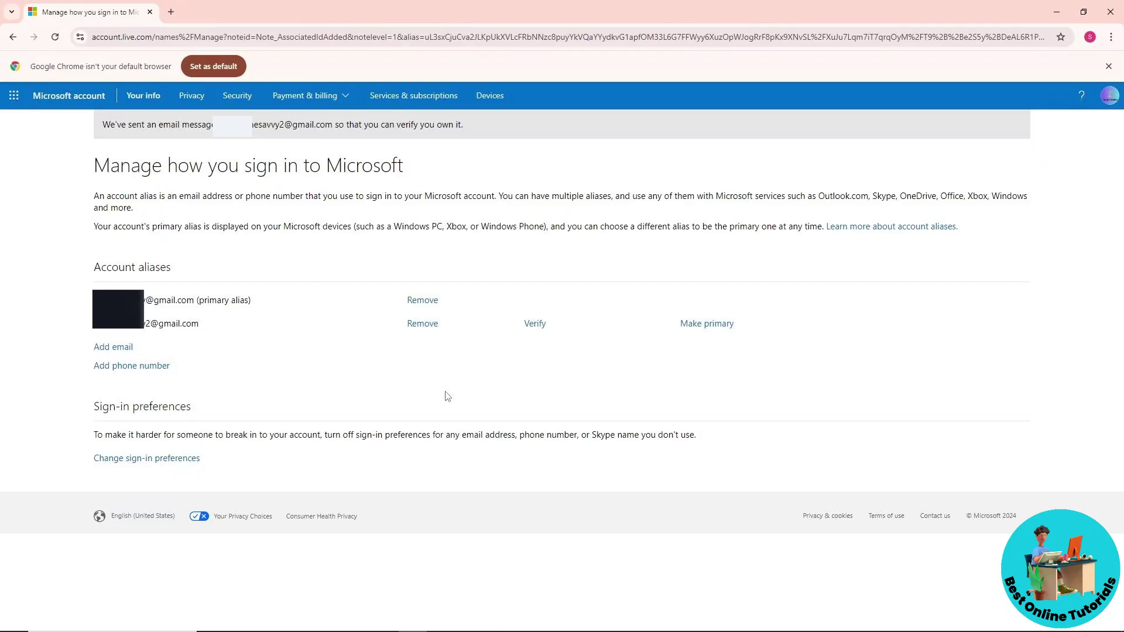